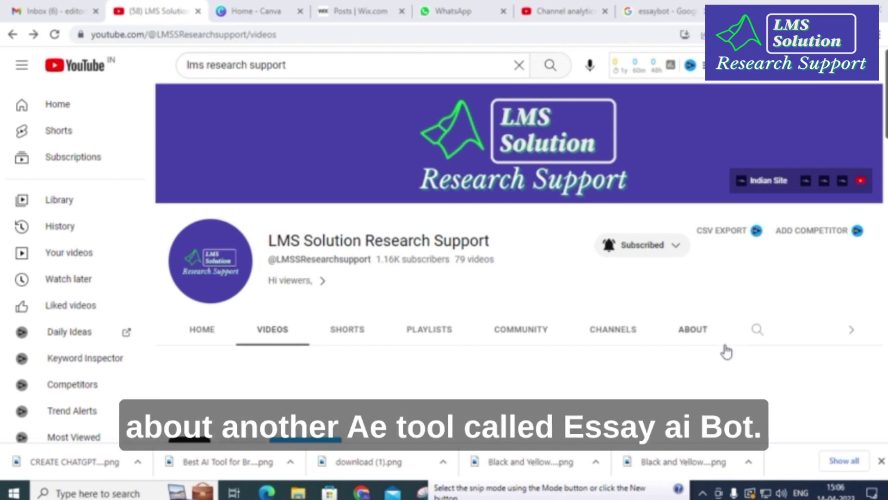
# - Switch to the 'essaybot - Google' search results tab
pyautogui.click(643, 10)
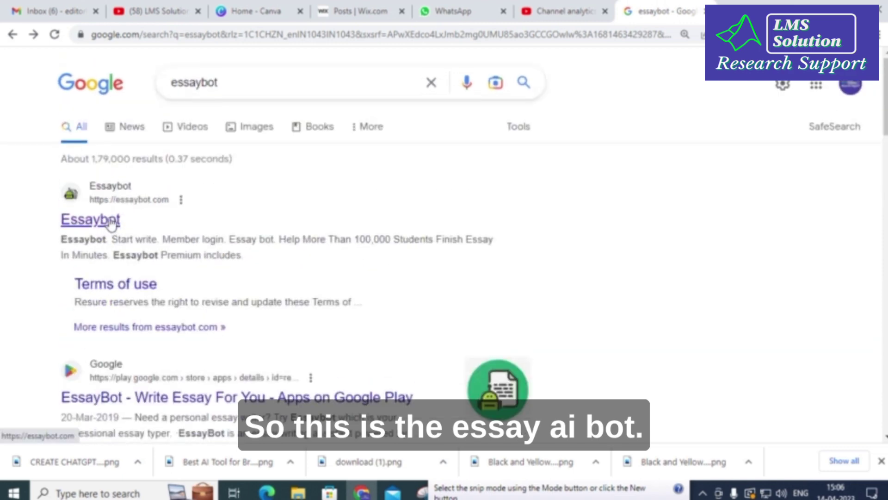
# - Open the Essayaibot website from the essaybot Google results
pyautogui.scroll(-7, 40, 226)
pyautogui.scroll(3, 34, 236)
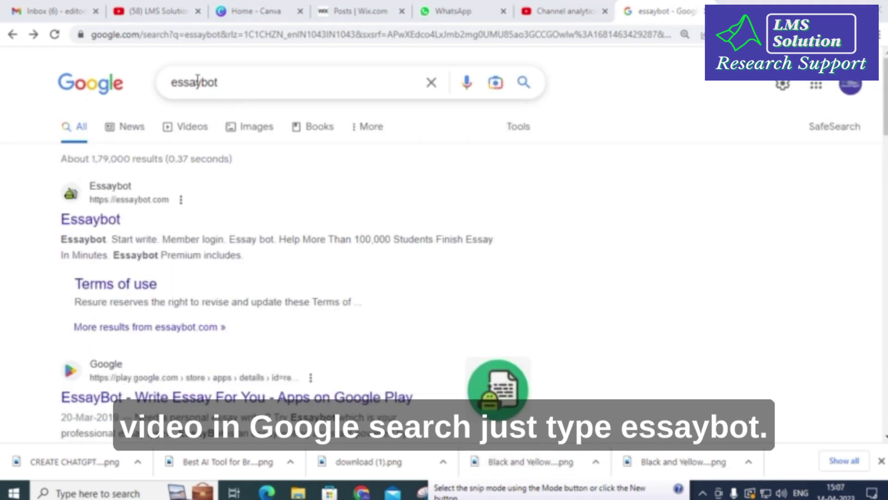
pyautogui.scroll(-7, 141, 136)
pyautogui.click(125, 190)
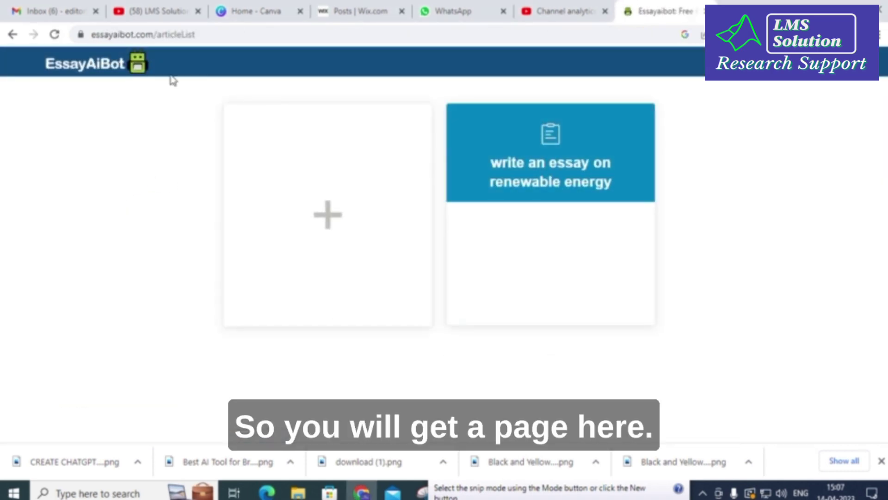
# - Create a new essay titled 'write an essay on electric vehicle charging stations' and start writing
pyautogui.click(329, 214)
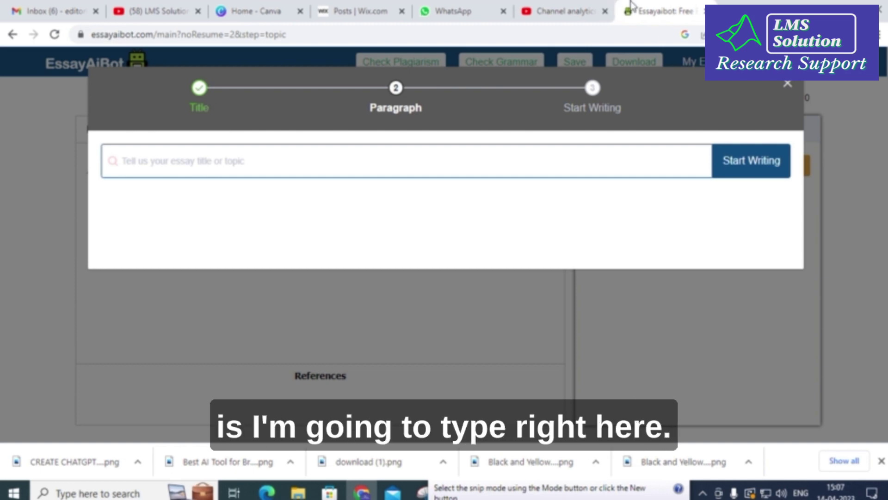
pyautogui.click(243, 158)
pyautogui.write('wr')
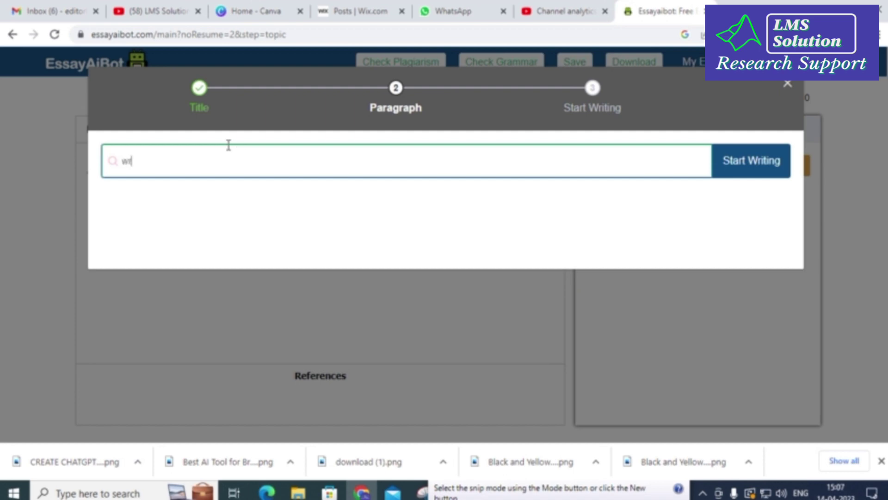
pyautogui.write('ite an essay on electric vehicle charging')
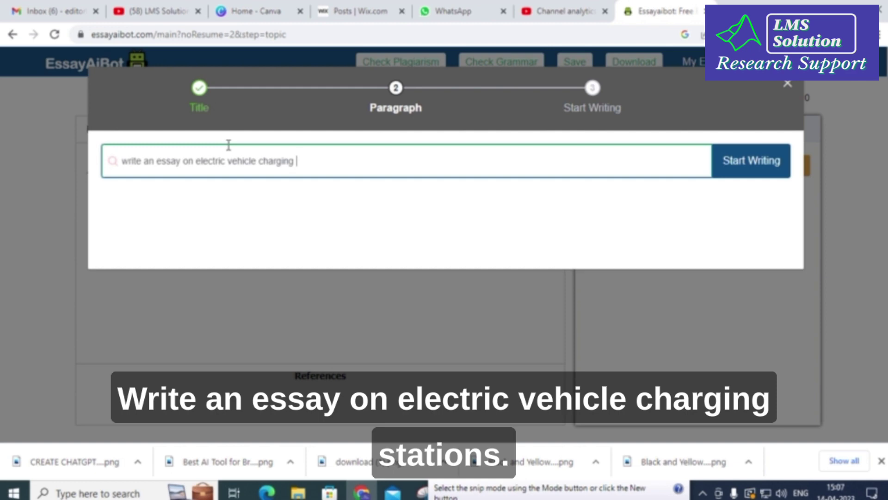
pyautogui.write('ions')
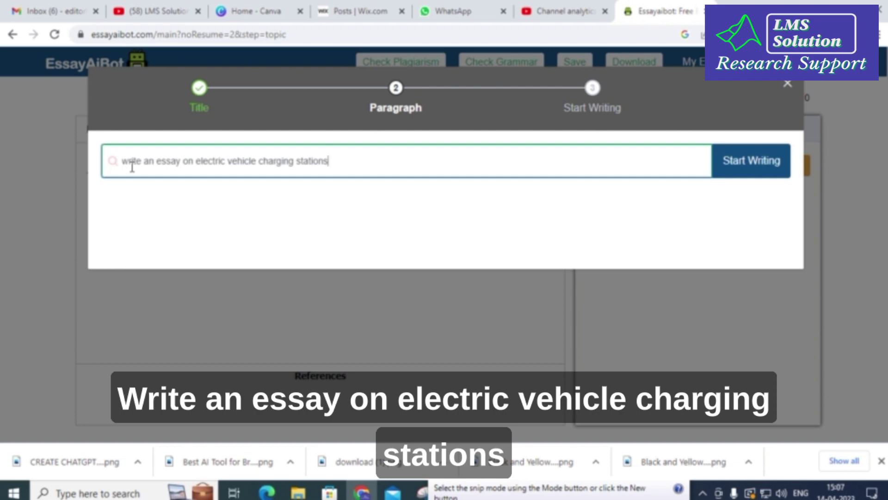
pyautogui.click(734, 167)
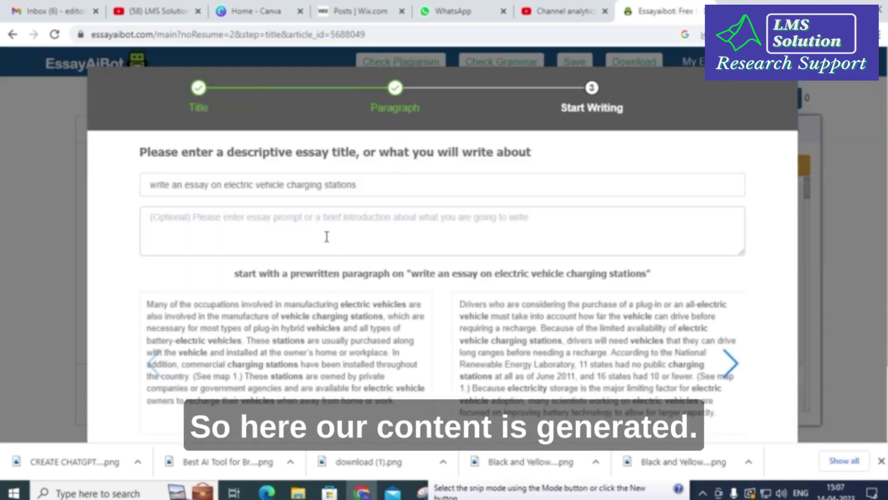
# - Page forward through the prewritten paragraph suggestions in the carousel
pyautogui.scroll(-1, 283, 271)
pyautogui.moveTo(204, 297)
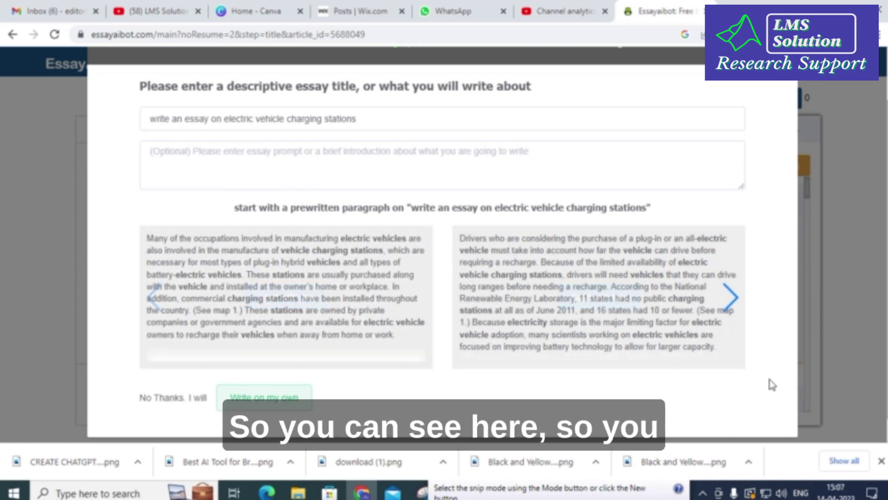
pyautogui.click(729, 298)
pyautogui.click(729, 298)
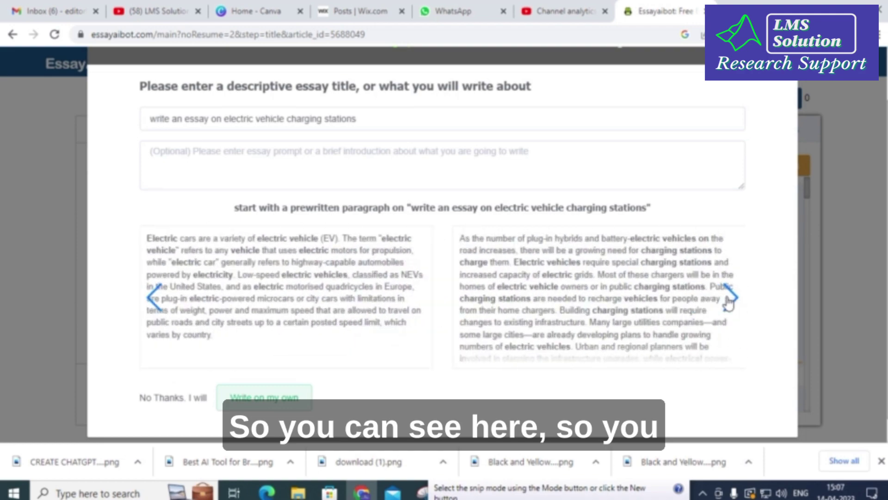
pyautogui.click(729, 299)
pyautogui.click(730, 298)
pyautogui.click(729, 299)
pyautogui.click(729, 298)
pyautogui.moveTo(729, 298)
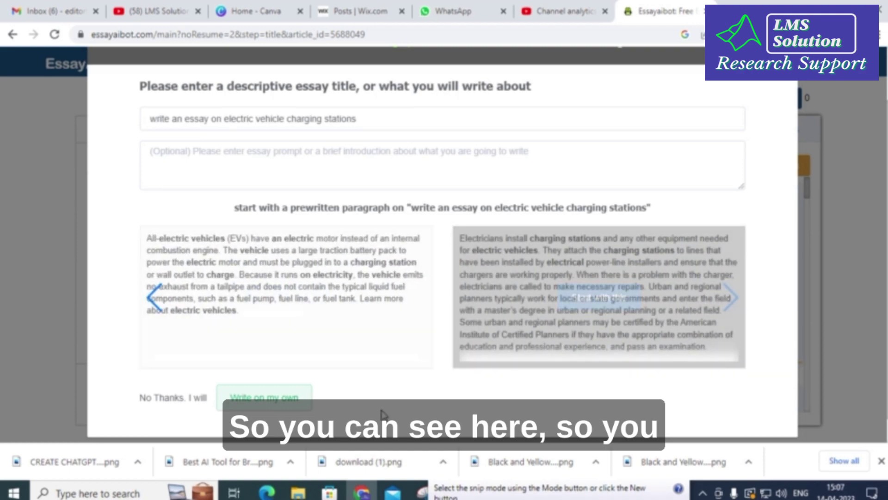
# - Page back to the earlier prewritten paragraph suggestions
pyautogui.click(154, 301)
pyautogui.click(153, 299)
pyautogui.click(153, 300)
pyautogui.click(151, 301)
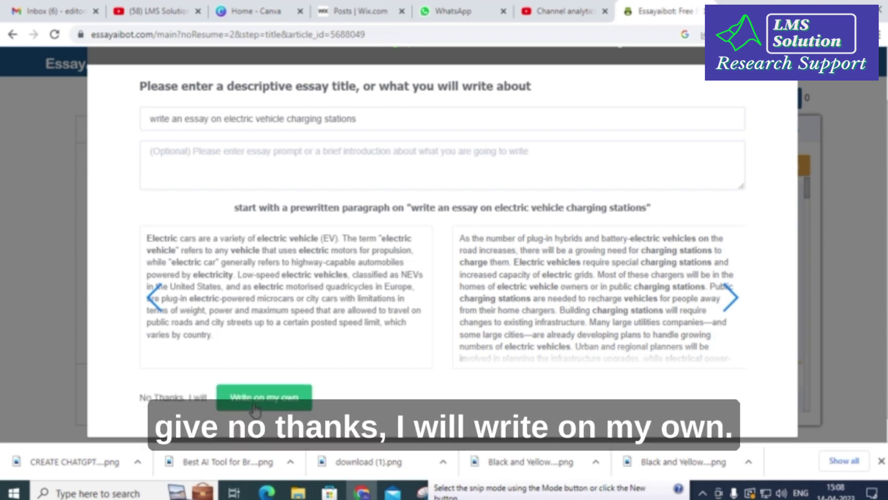
# - Choose 'Write on my own' and rephrase the 'Charging an electric vehicle…' public-station paragraph
pyautogui.click(254, 403)
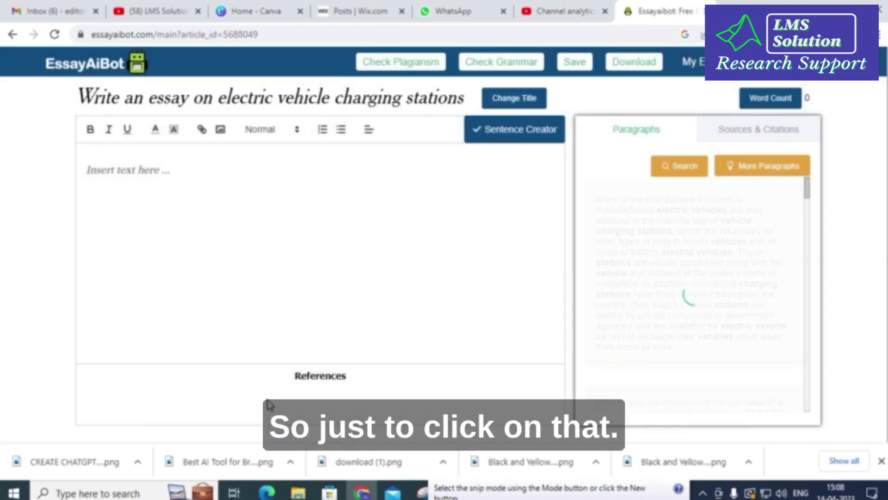
pyautogui.scroll(-4, 697, 337)
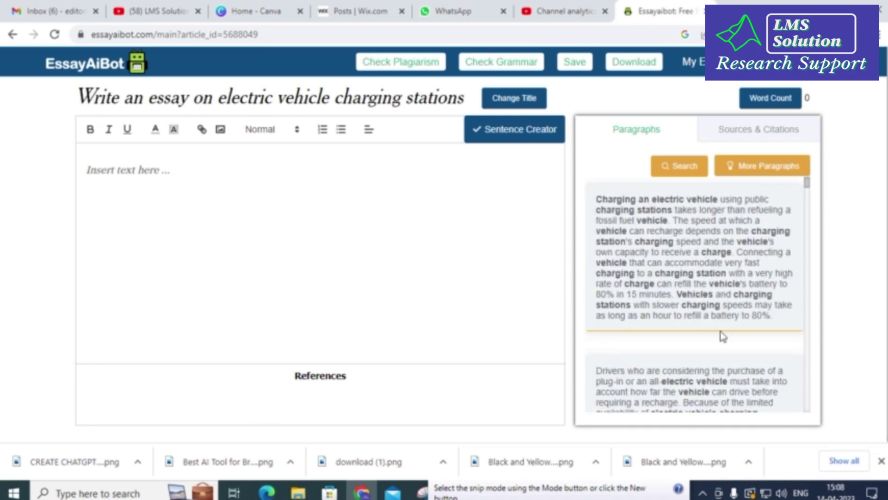
pyautogui.scroll(-5, 662, 296)
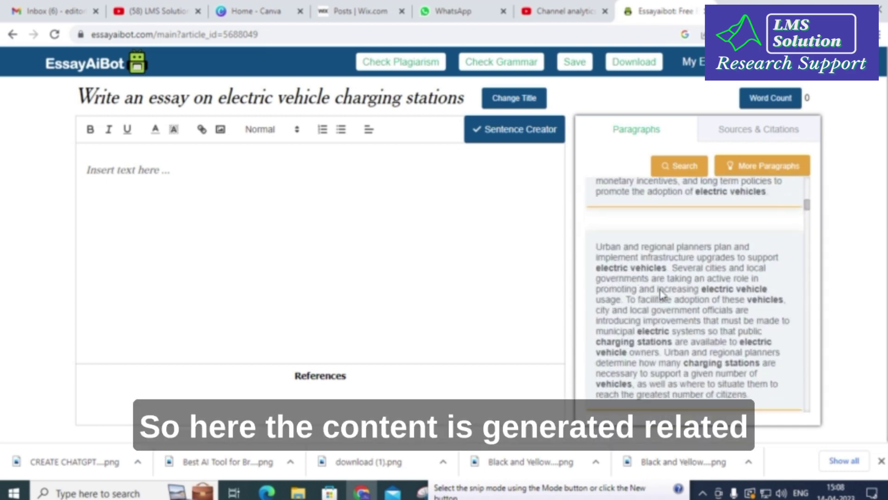
pyautogui.scroll(5, 662, 293)
pyautogui.moveTo(668, 238)
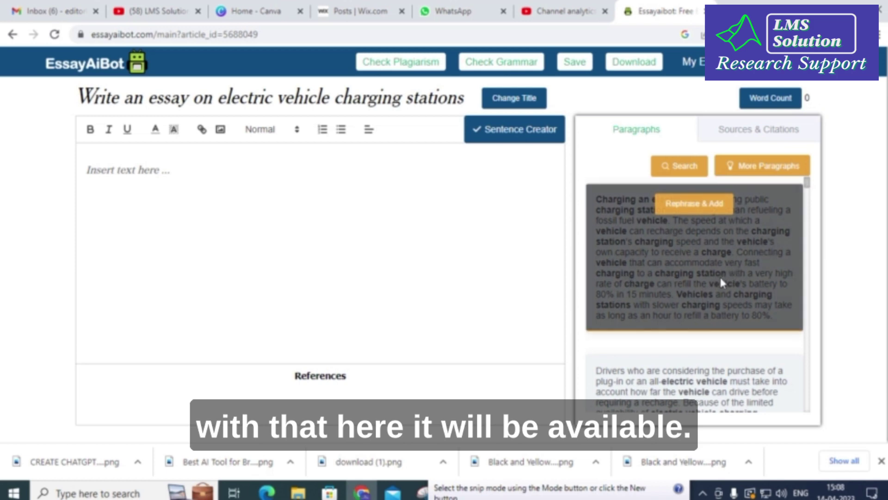
pyautogui.click(694, 206)
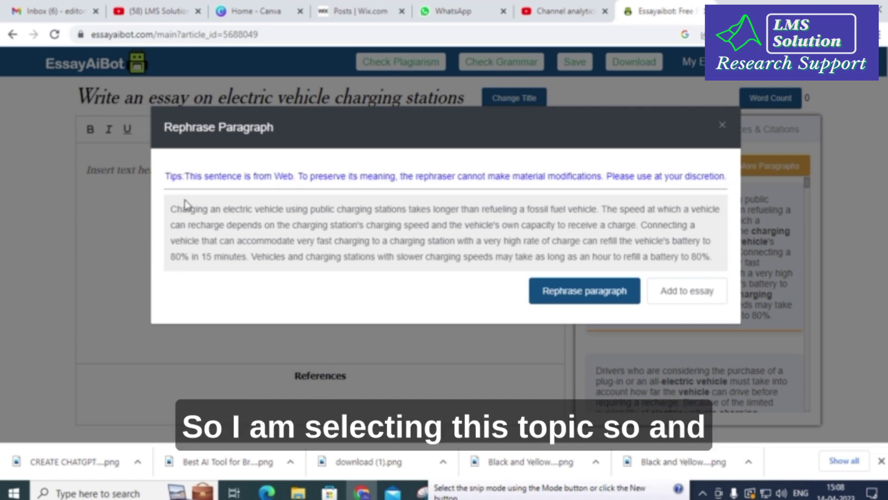
# - Rephrase the charging-time paragraph and add it to the essay, reaching 95 words
pyautogui.click(592, 298)
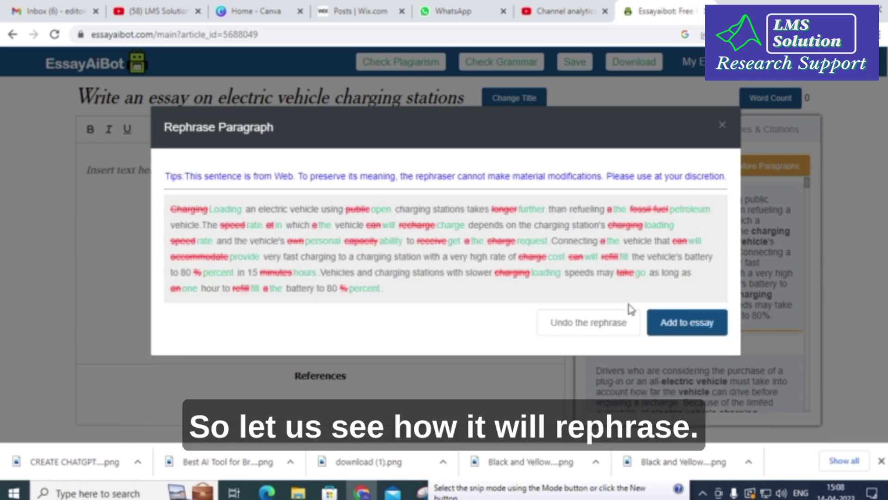
pyautogui.click(686, 331)
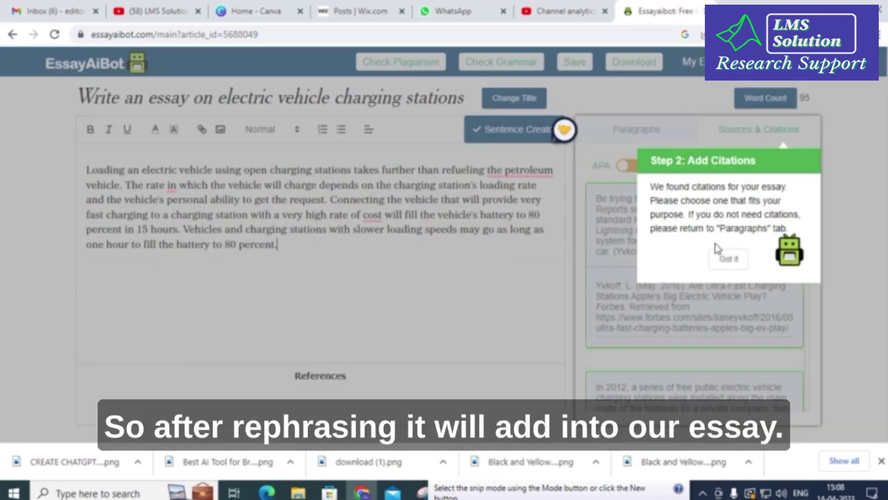
# - Dismiss the citations tip and run Check Grammar, which finds no mistakes
pyautogui.click(730, 259)
pyautogui.moveTo(687, 296)
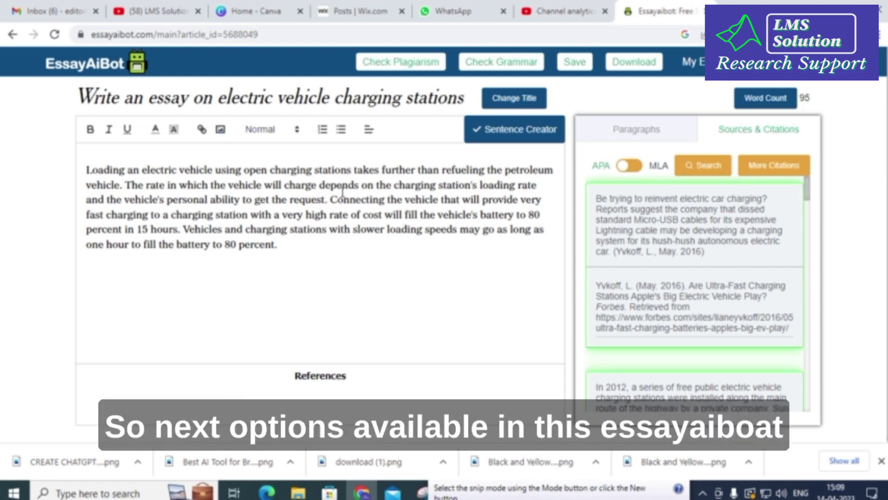
pyautogui.click(488, 64)
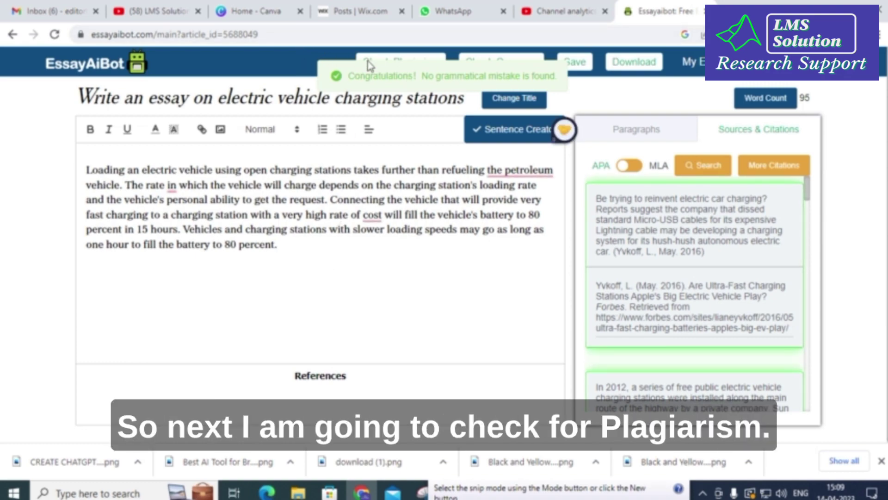
# - Run Check Plagiarism on the essay, select its text, and open a new browser tab
pyautogui.click(392, 61)
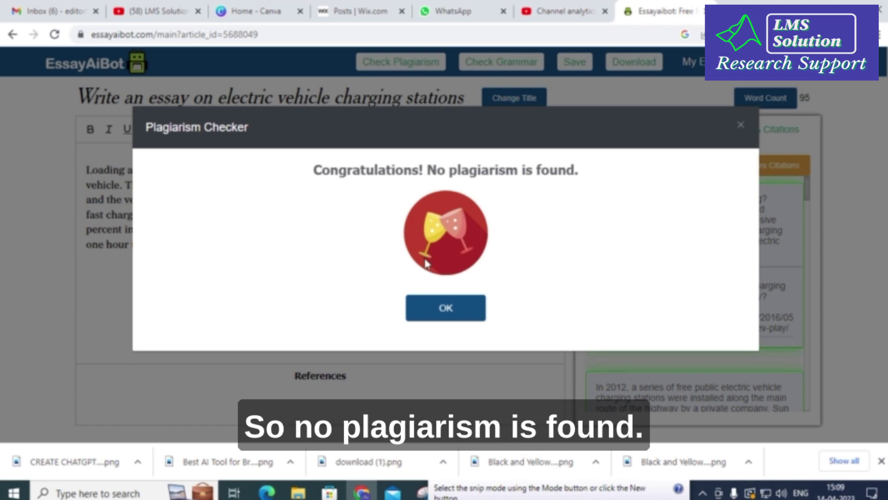
pyautogui.click(445, 307)
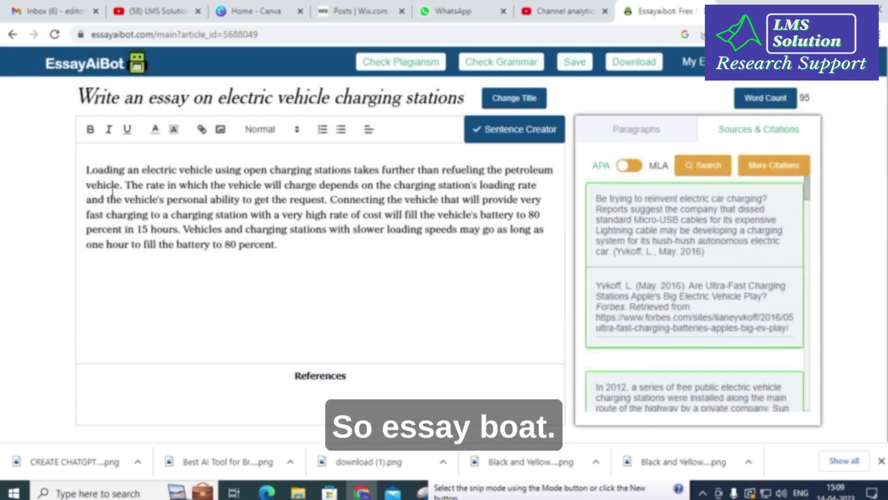
pyautogui.moveTo(86, 172); pyautogui.dragTo(353, 307)
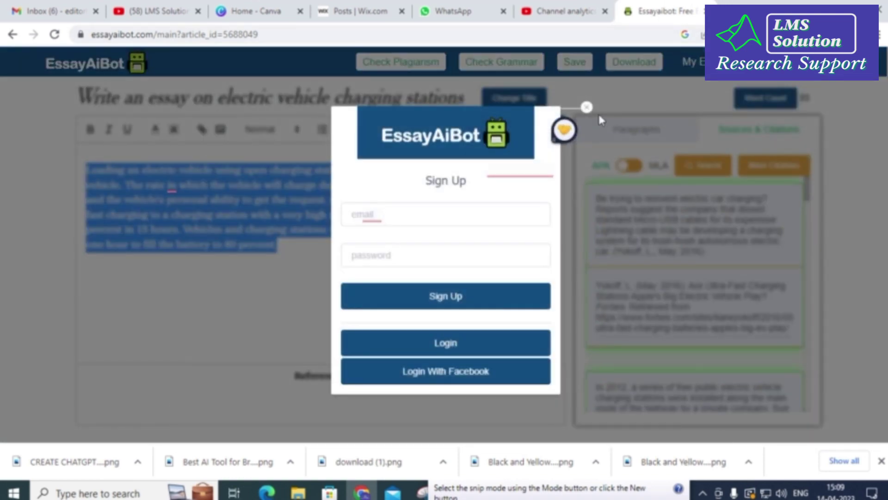
pyautogui.click(587, 108)
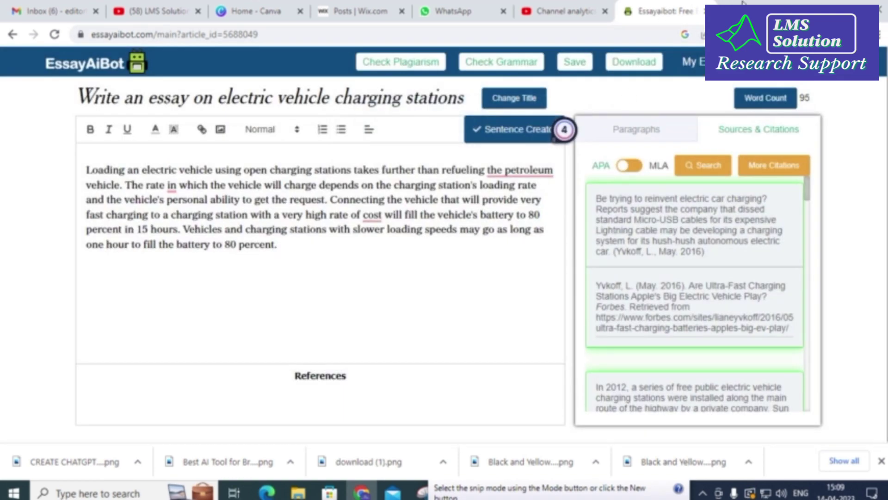
pyautogui.hotkey('ctrl', 't')
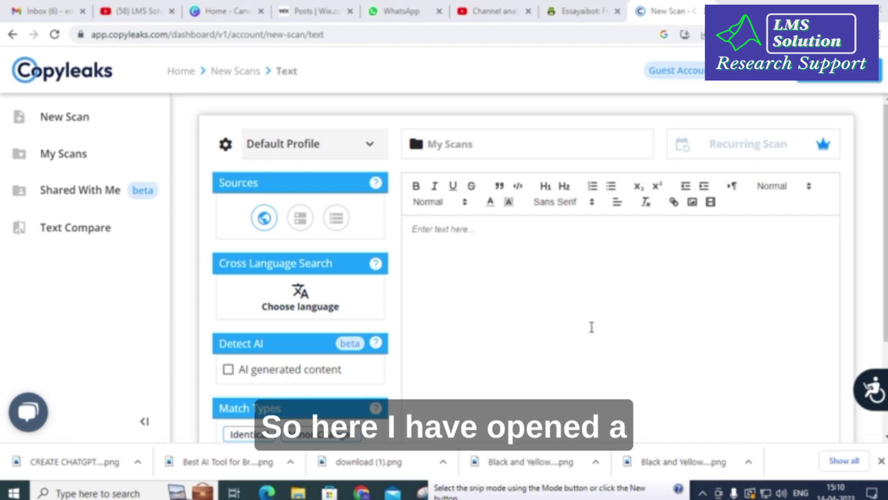
# - Clear the stray hashtag text from the Copyleaks scan box
pyautogui.click(476, 245)
pyautogui.write('#projecteee #matlabproject #eeeprojects #matlab #charger #shorts #pvsystem #simulink #simulinksimulation #simulation')
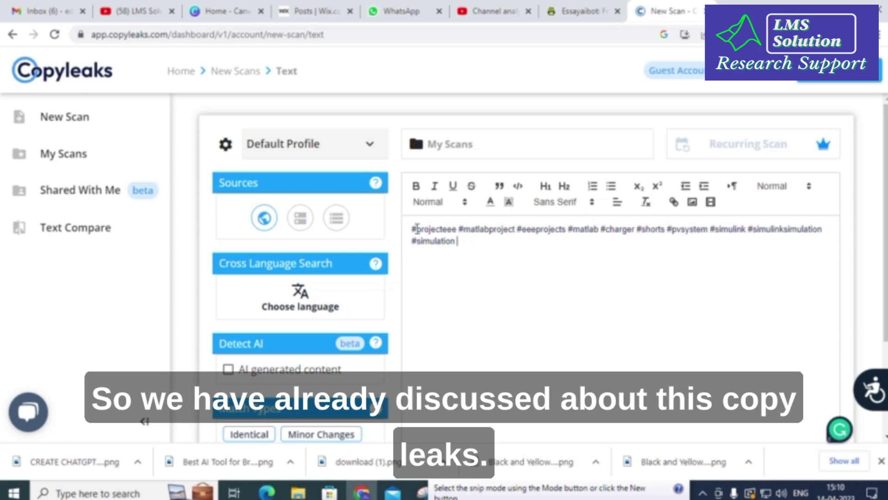
pyautogui.hotkey('ctrl', 'a')
pyautogui.press('BackSpace')
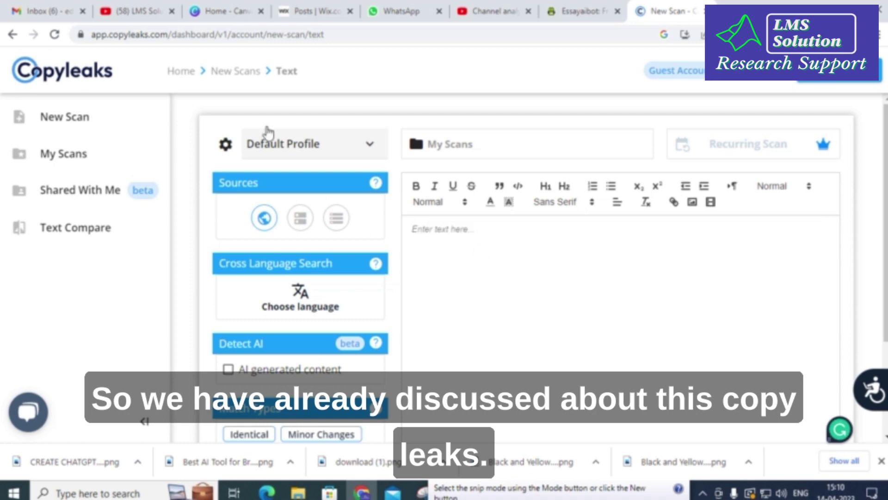
# - Copy the 95-word essay from EssayAiBot and clear the wrongly pasted hashtags in Copyleaks
pyautogui.click(583, 7)
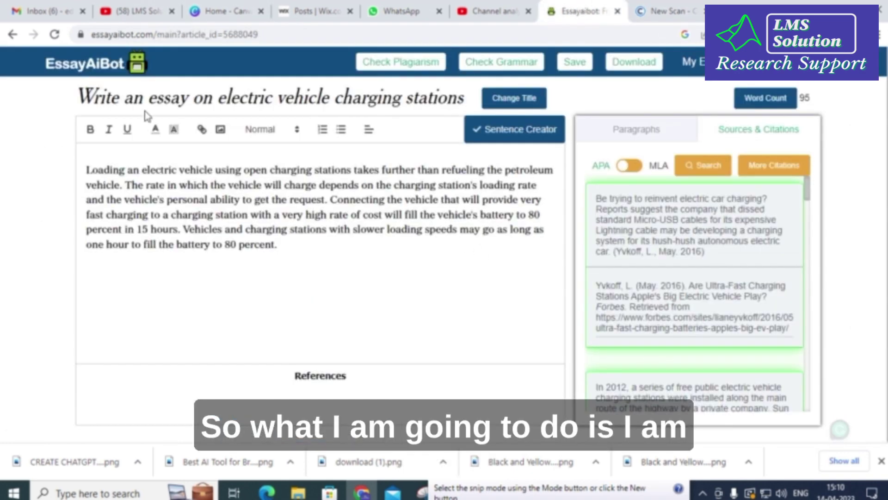
pyautogui.moveTo(87, 169); pyautogui.dragTo(307, 256)
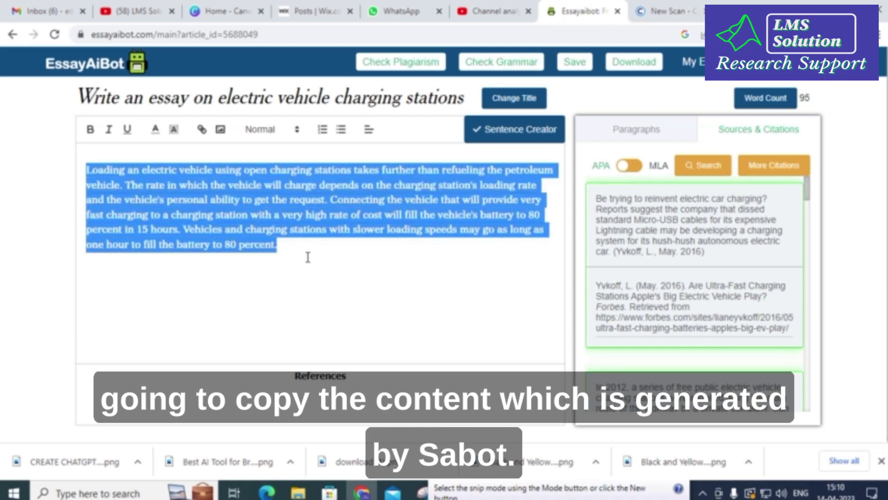
pyautogui.hotkey('ctrl', 'c')
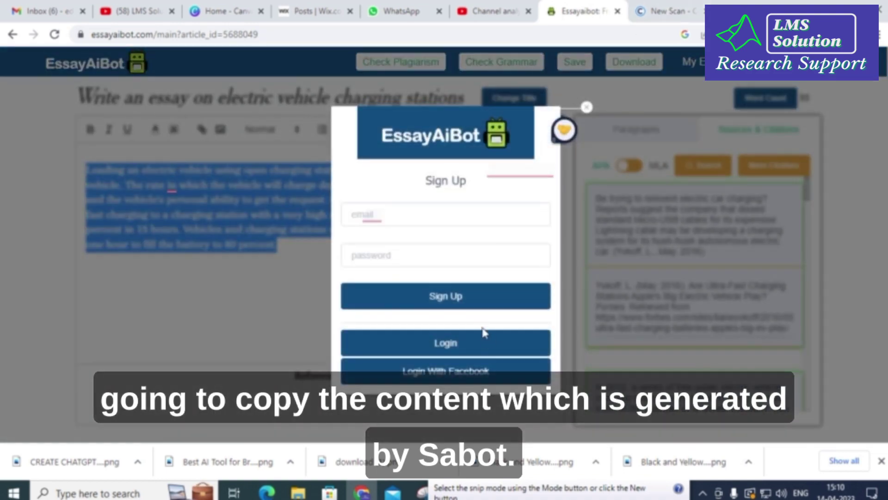
pyautogui.click(587, 108)
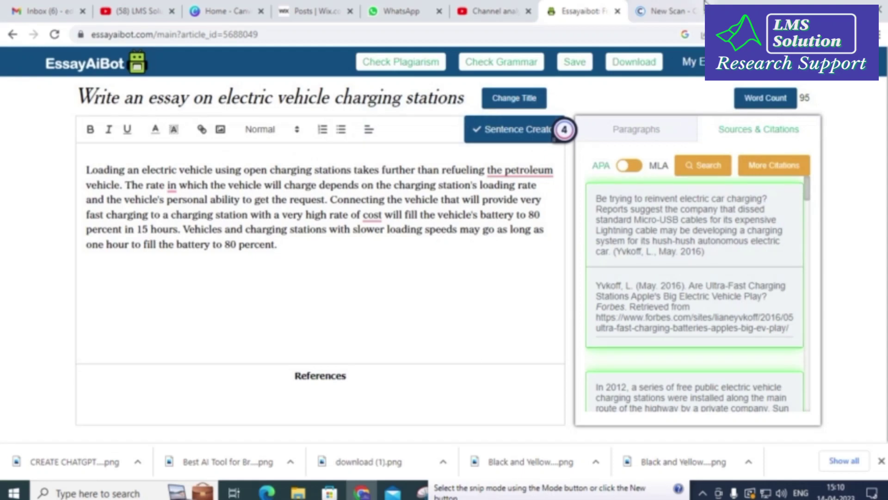
pyautogui.click(662, 11)
pyautogui.hotkey('ctrl', 'v')
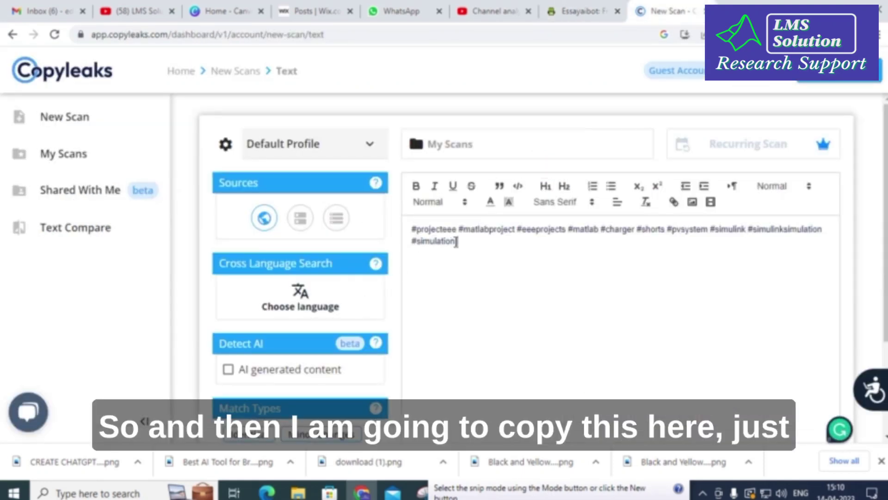
pyautogui.hotkey('ctrl', 'a')
pyautogui.press('BackSpace')
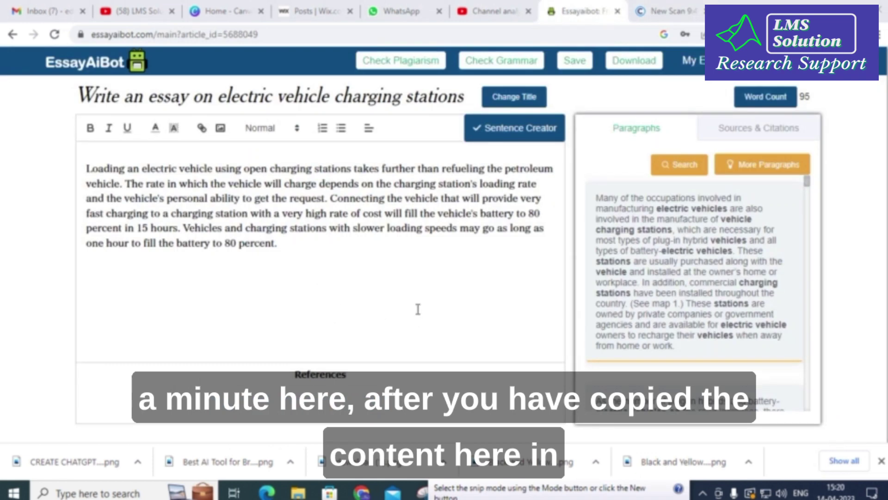
pyautogui.click(666, 12)
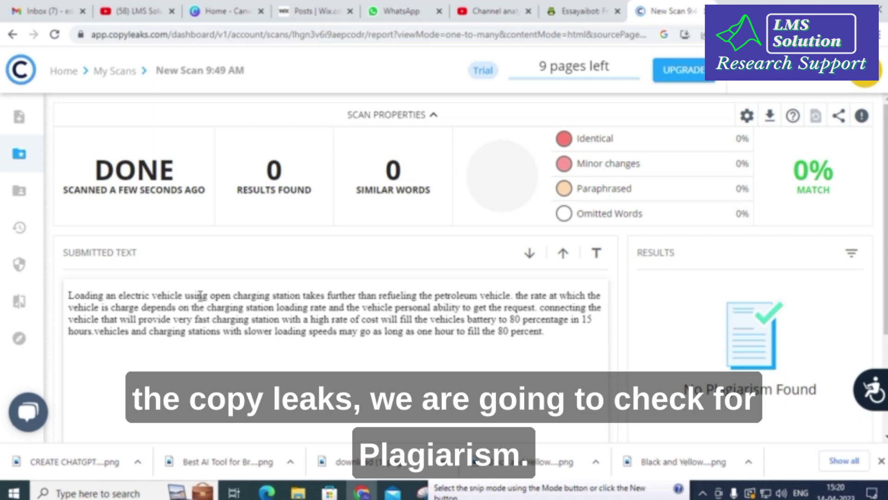
pyautogui.scroll(-3, 169, 332)
pyautogui.scroll(2, 539, 264)
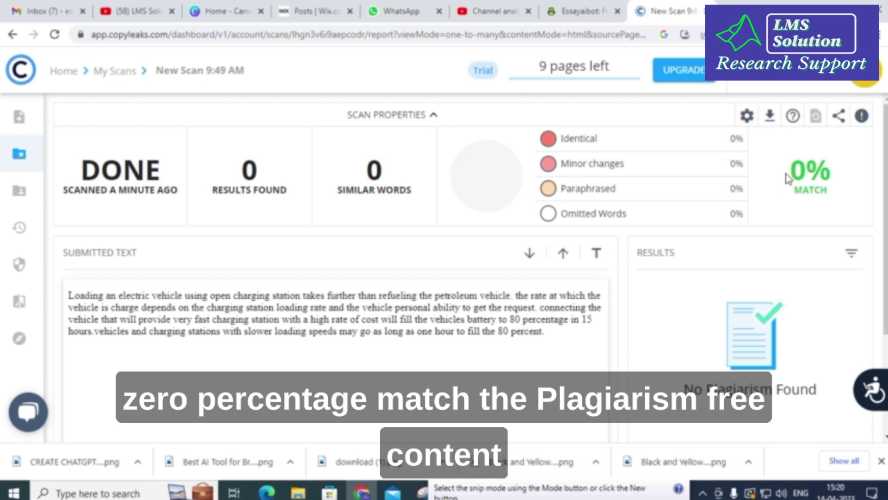
pyautogui.click(575, 9)
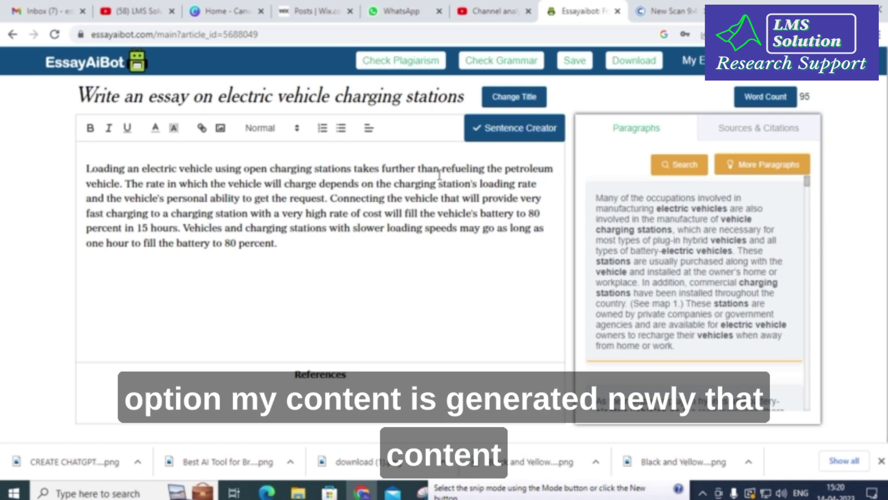
pyautogui.click(666, 10)
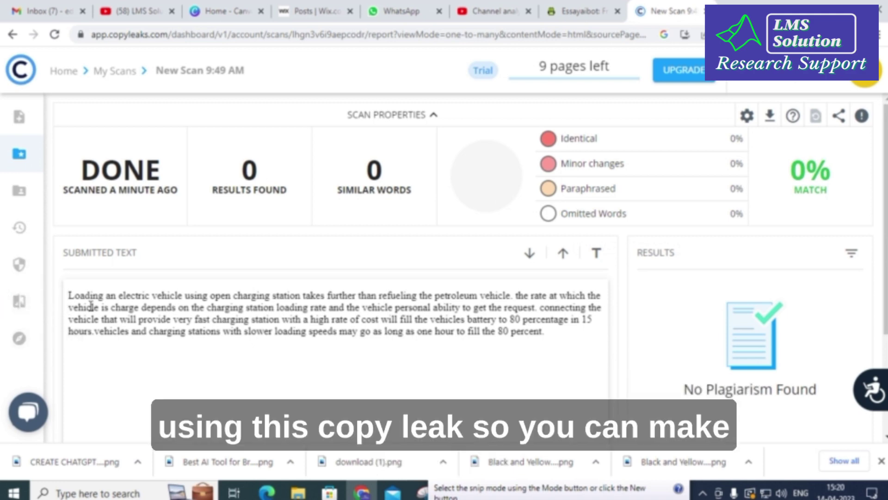
pyautogui.click(581, 12)
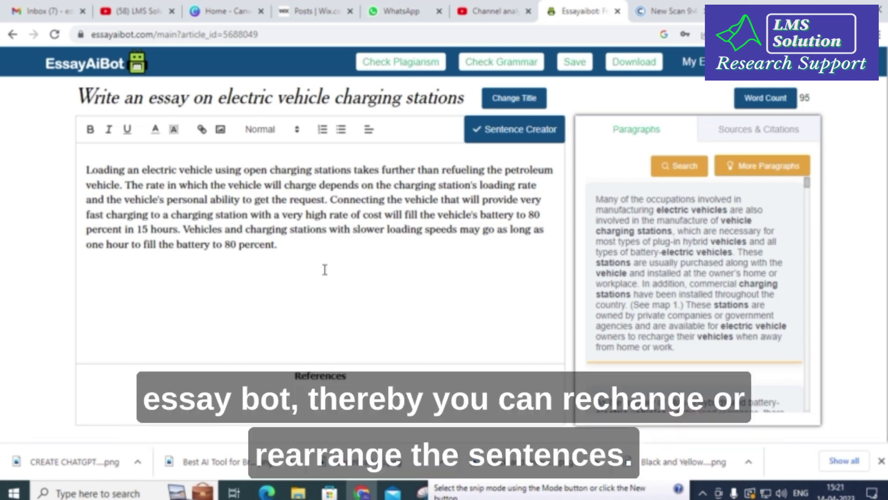
# - Load two more batches of suggested paragraphs with More Paragraphs
pyautogui.scroll(-6, 722, 310)
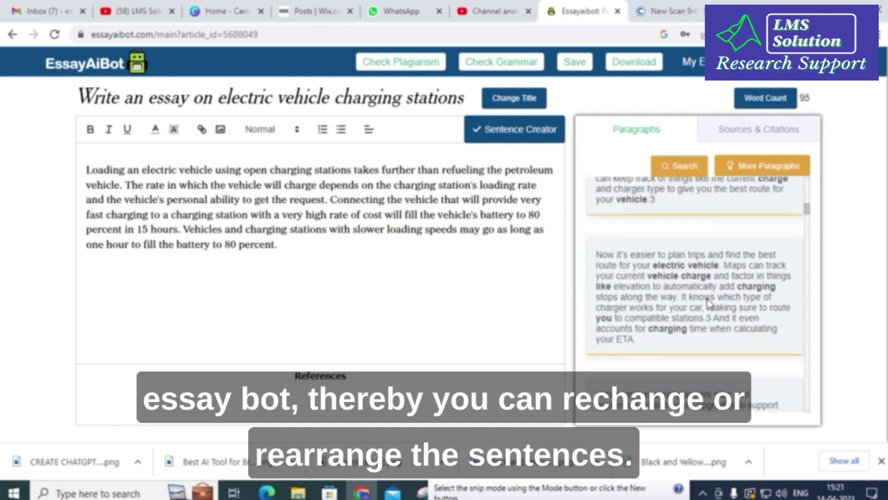
pyautogui.scroll(-5, 710, 279)
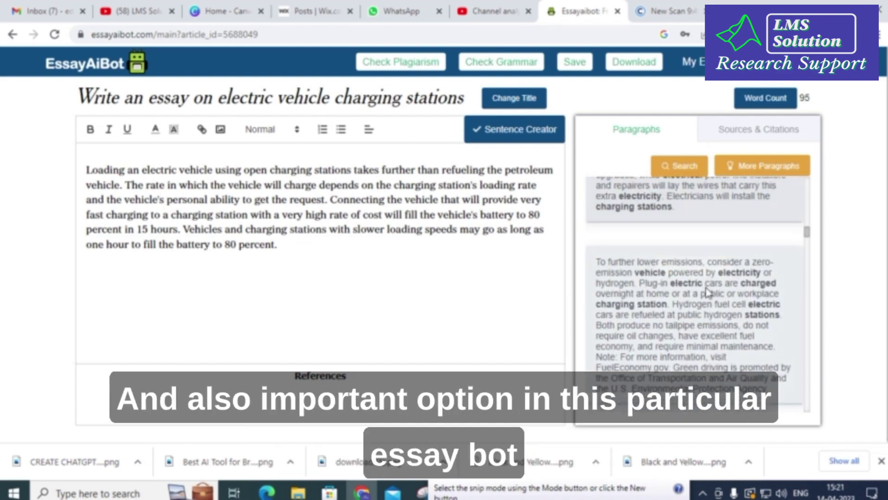
pyautogui.scroll(-5, 717, 212)
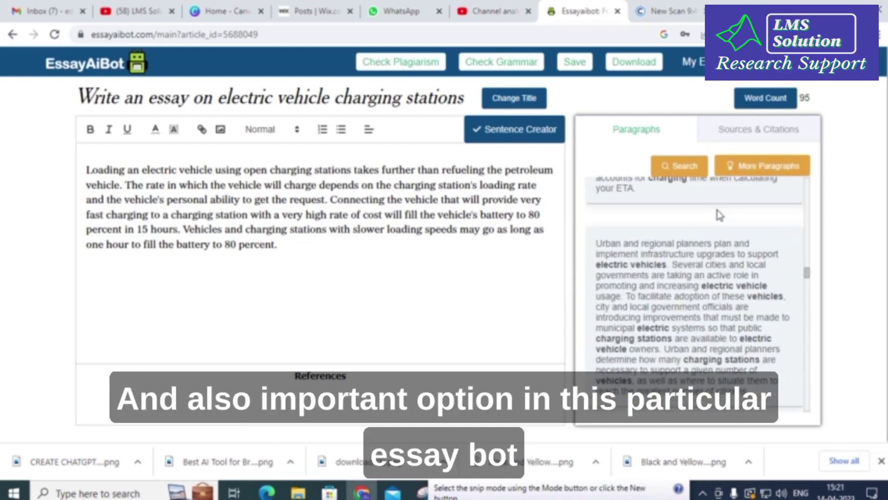
pyautogui.click(754, 162)
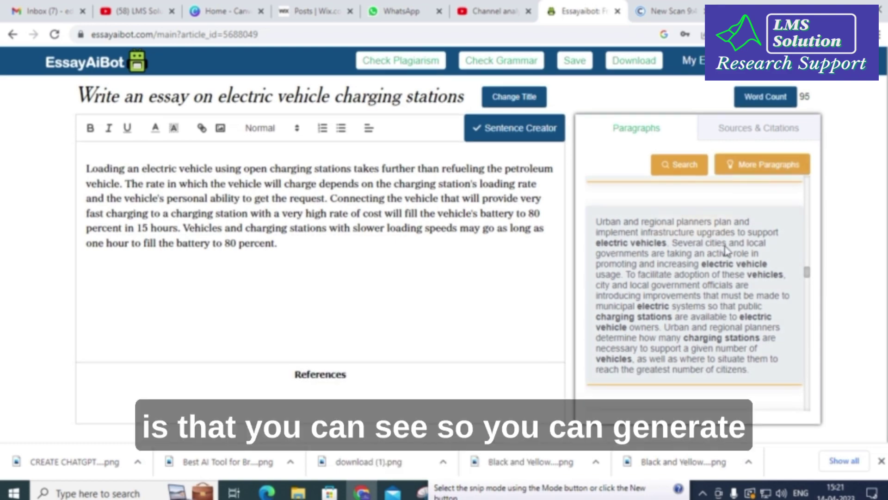
pyautogui.scroll(-3, 706, 296)
pyautogui.scroll(-5, 707, 295)
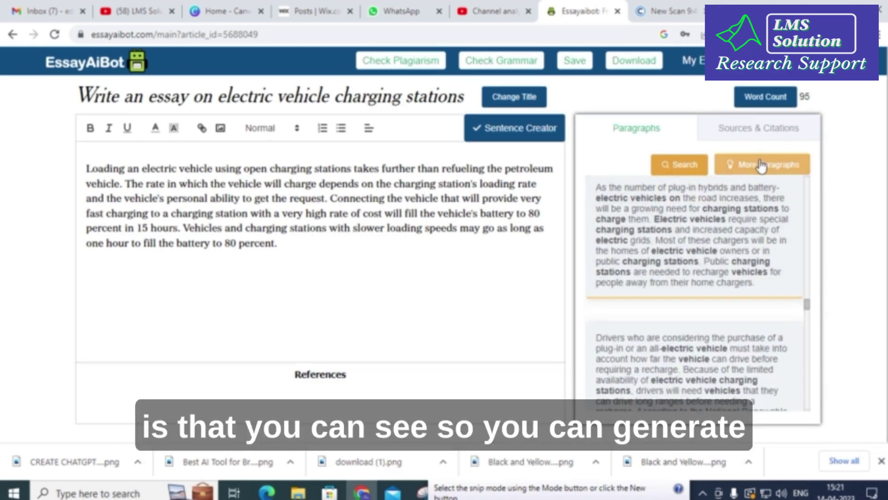
pyautogui.click(758, 162)
pyautogui.moveTo(771, 215)
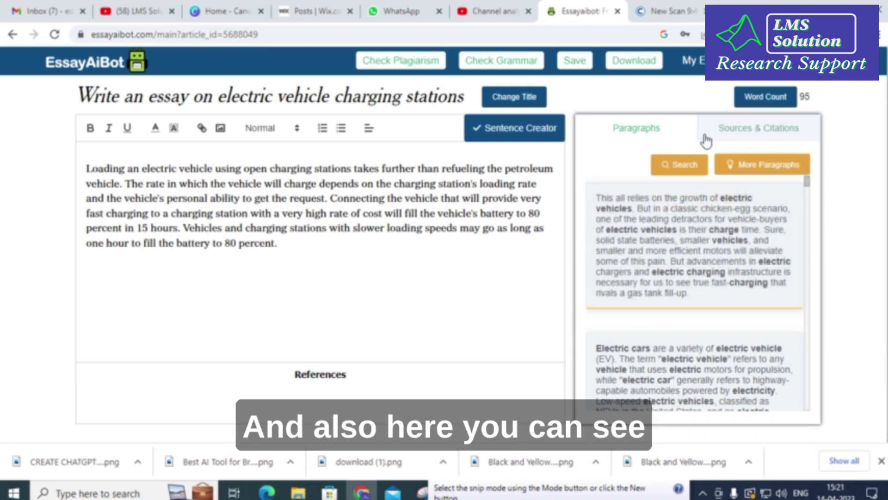
# - Switch to the Sources & Citations panel and browse the cited excerpts, including the Chevrolet Volt source
pyautogui.click(753, 135)
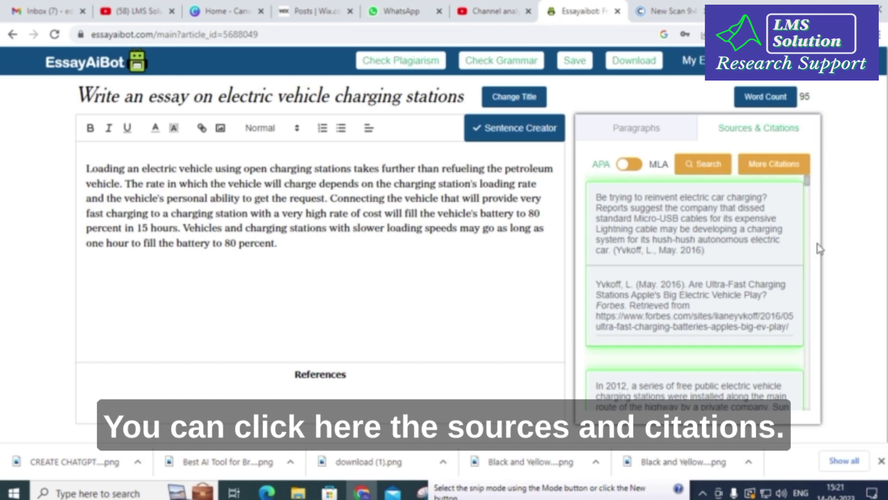
pyautogui.moveTo(733, 269)
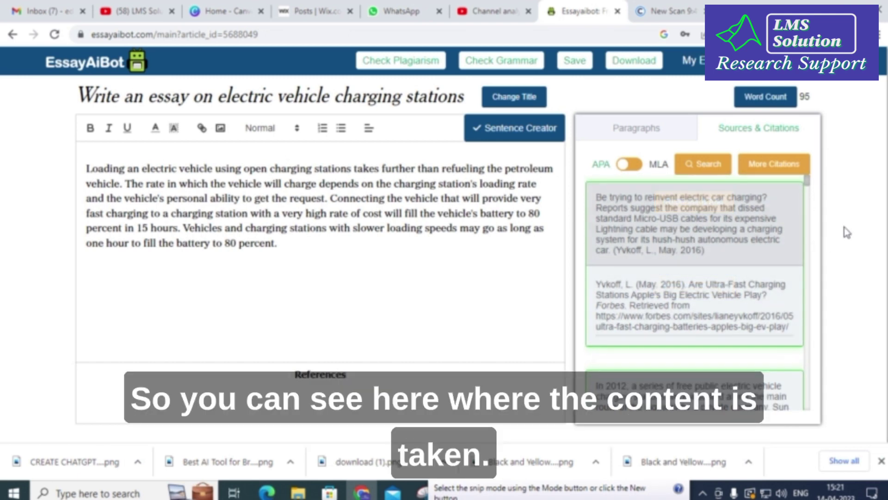
pyautogui.scroll(-5, 647, 263)
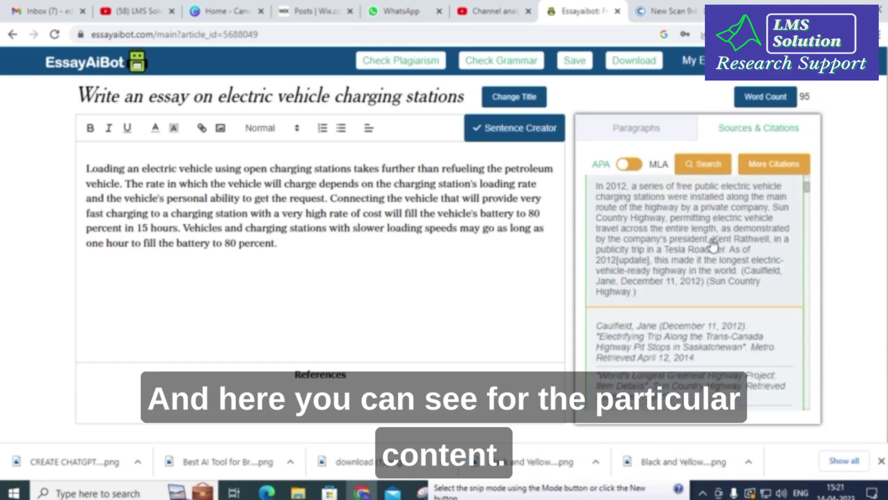
pyautogui.scroll(2, 648, 263)
pyautogui.scroll(1, 647, 262)
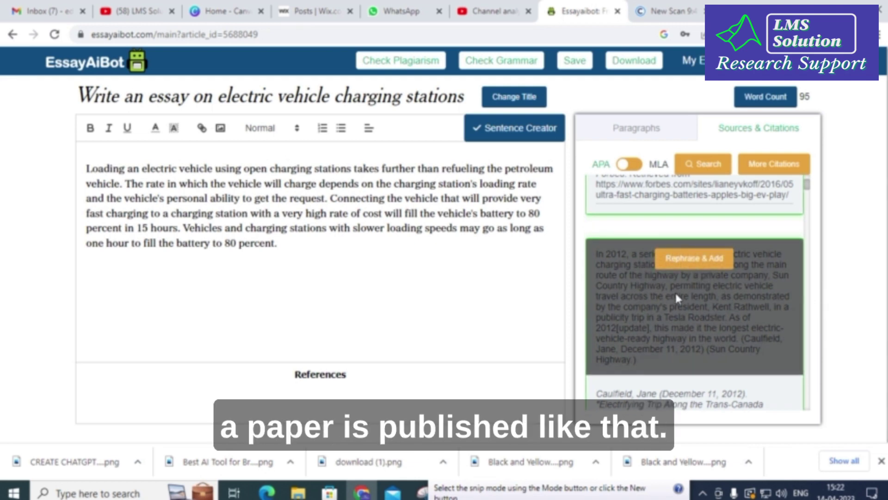
pyautogui.scroll(-2, 675, 295)
pyautogui.scroll(-5, 675, 298)
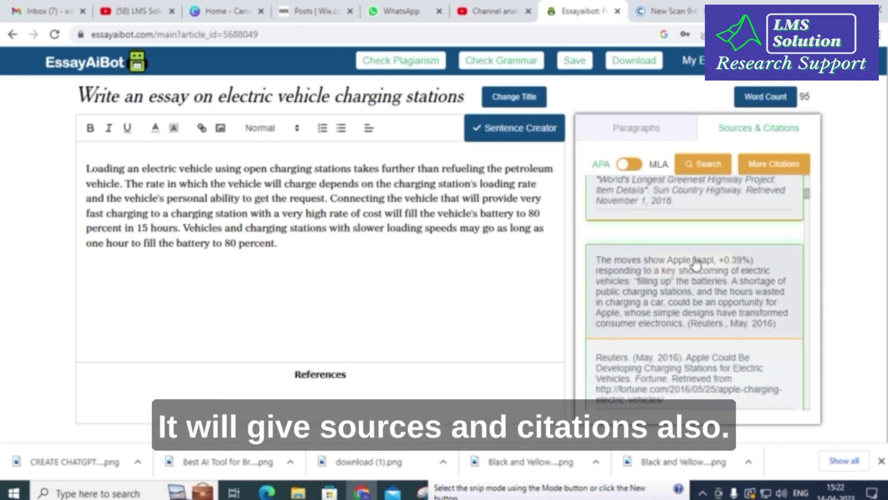
pyautogui.moveTo(696, 264)
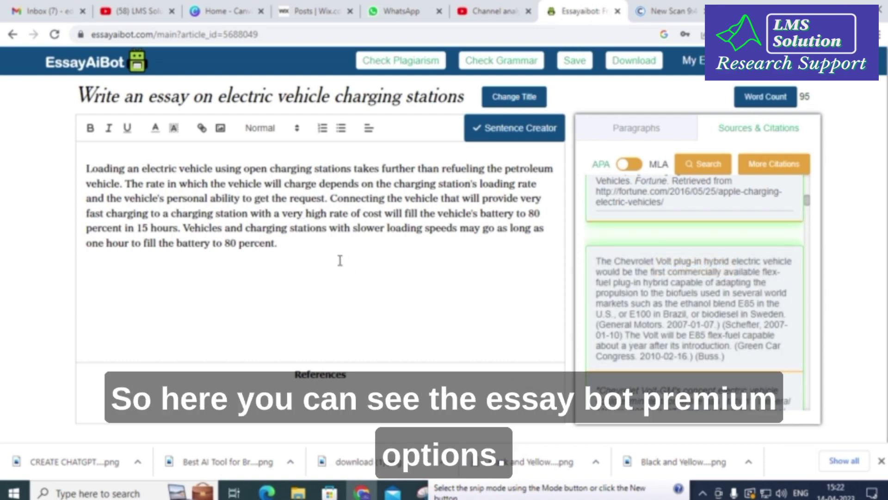
# - Open the Premium plans dialog and review the pricing, from the $2.49 weekly trial to $9.95 monthly
pyautogui.click(339, 261)
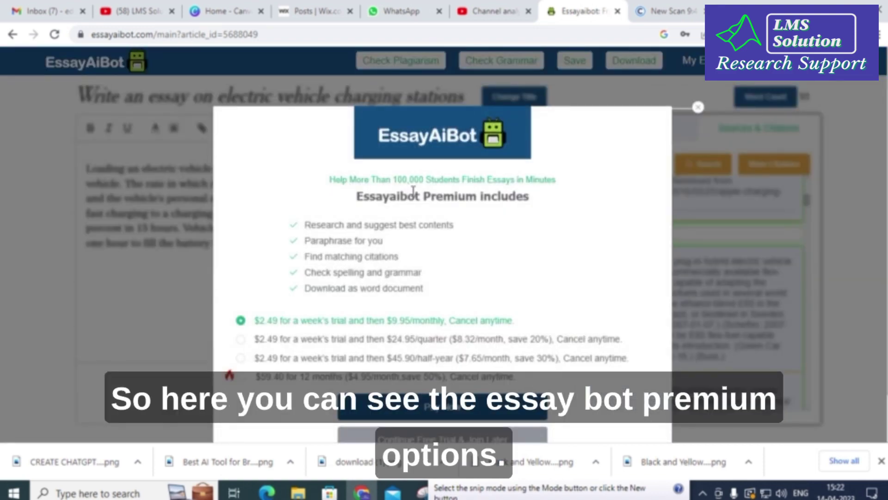
pyautogui.scroll(-1, 413, 190)
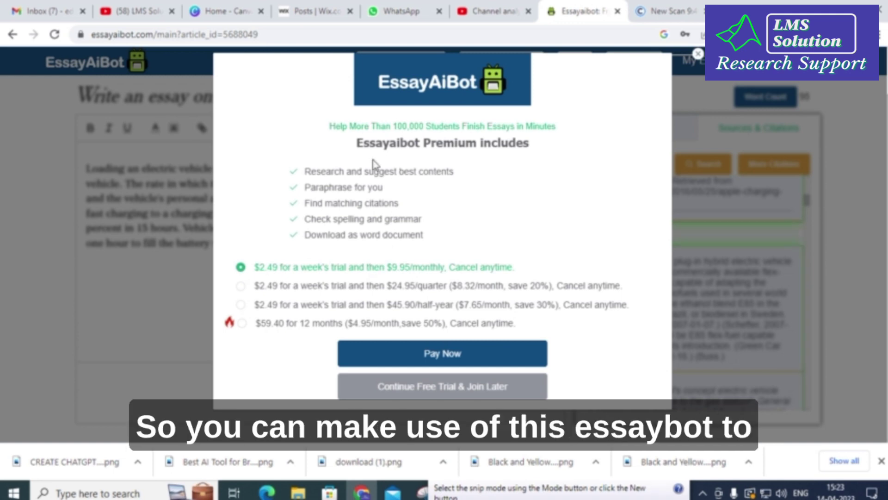
# - Dismiss the Premium pricing dialog to get back to the 95-word charging stations essay
pyautogui.click(698, 54)
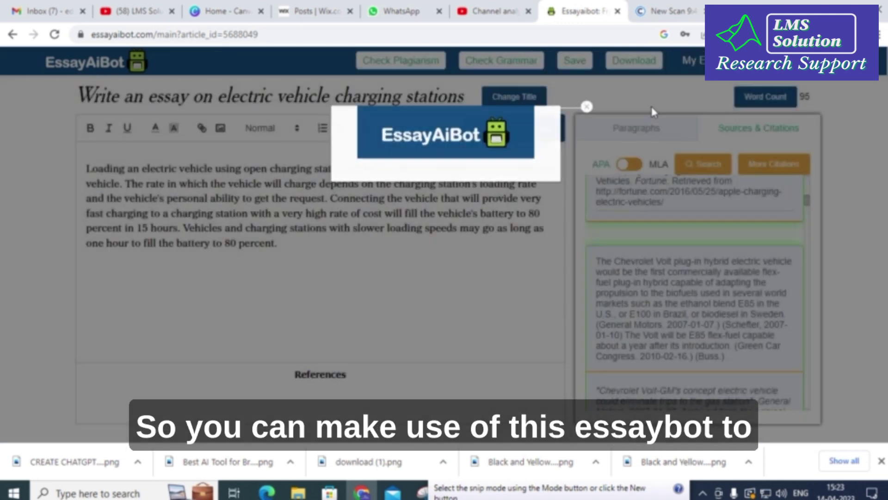